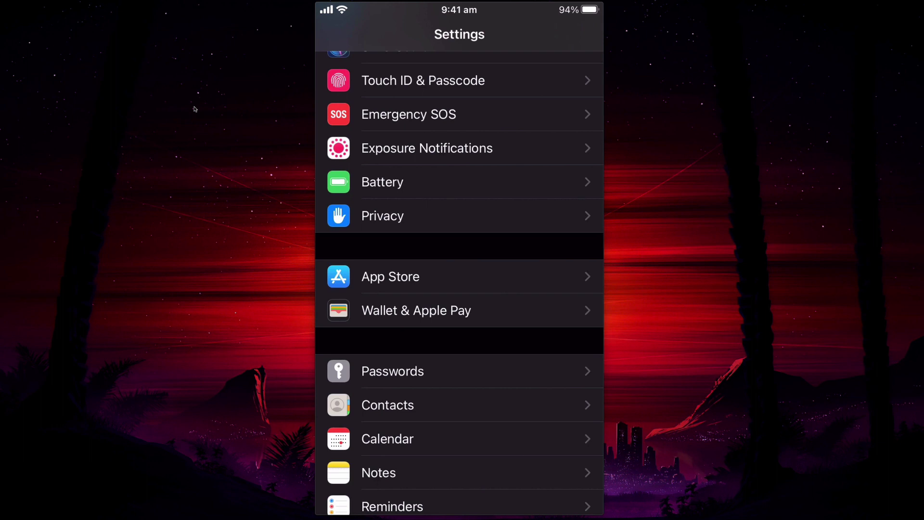
{"action": "scroll", "coordinate": [459, 290], "scroll_direction": "up", "scroll_amount": 3}
{"action": "scroll", "coordinate": [460, 289], "scroll_direction": "up", "scroll_amount": 3}
{"action": "scroll", "coordinate": [459, 289], "scroll_direction": "up", "scroll_amount": 3}
{"action": "scroll", "coordinate": [459, 289], "scroll_direction": "up", "scroll_amount": 3}
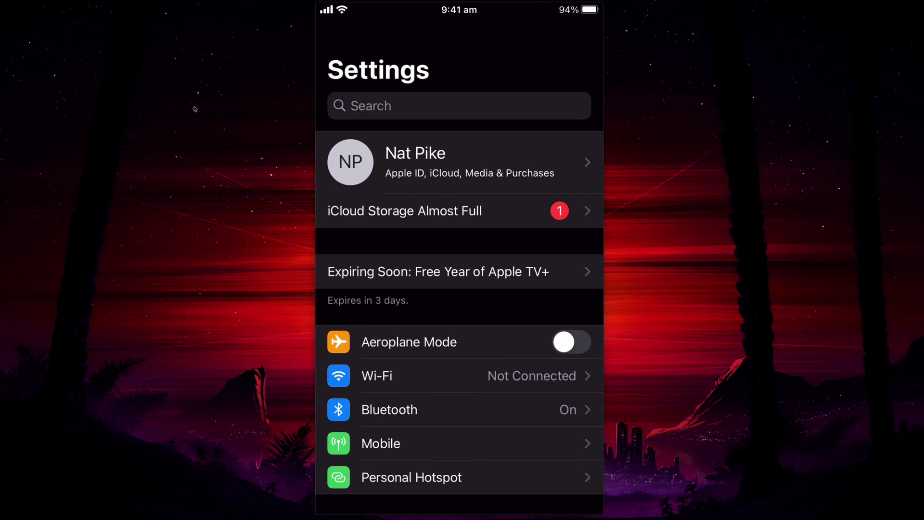
{"action": "scroll", "coordinate": [459, 289], "scroll_direction": "down", "scroll_amount": 5}
{"action": "scroll", "coordinate": [459, 288], "scroll_direction": "down", "scroll_amount": 5}
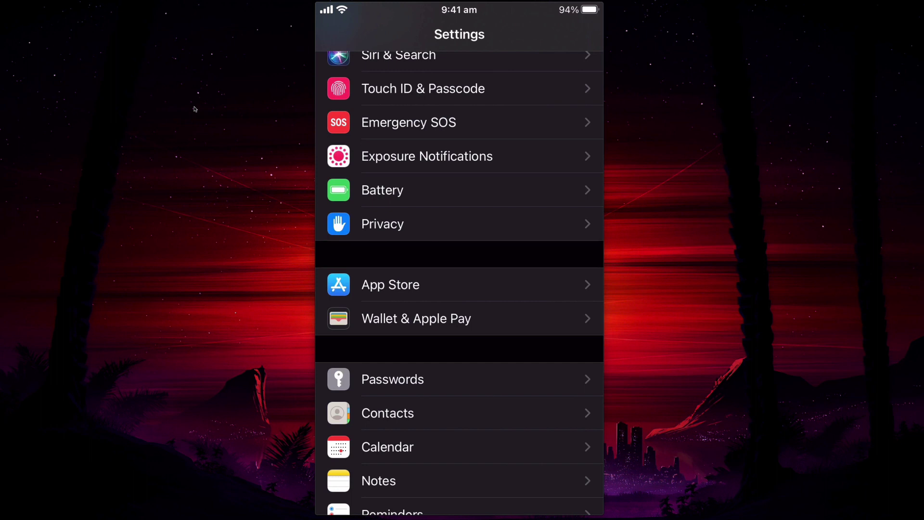
- Return to the App Store settings page listing the Automatic Downloads and Mobile Data toggles
{"action": "left_click", "coordinate": [390, 284]}
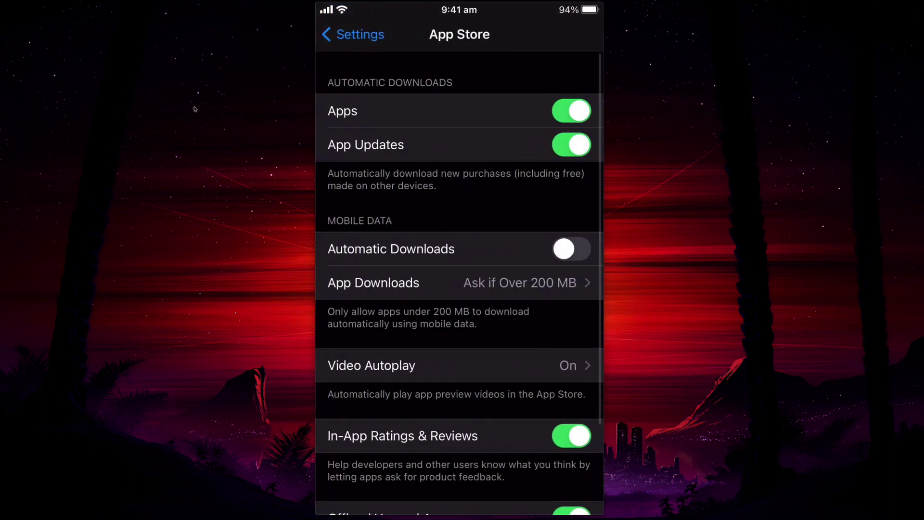